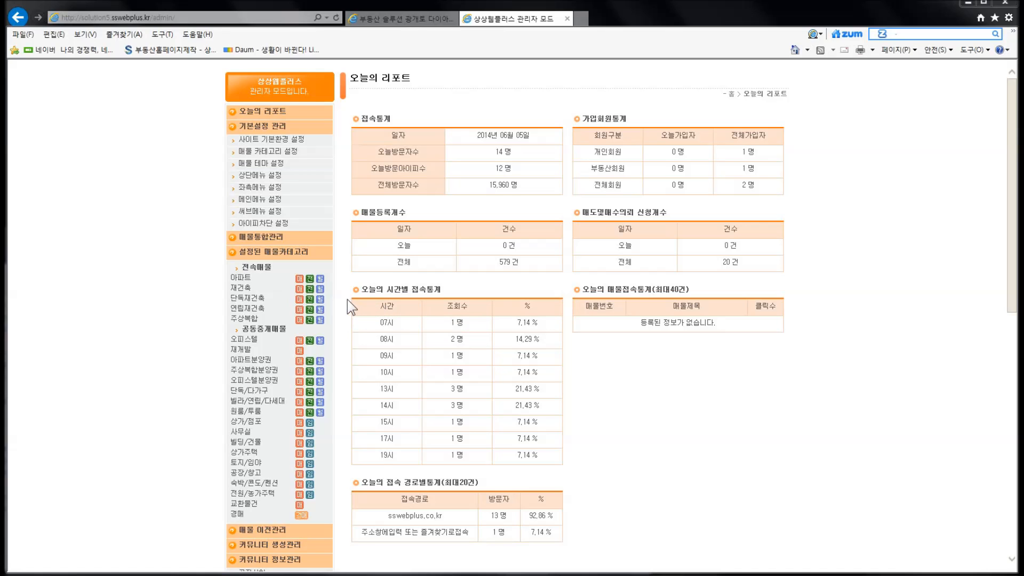
Scroll the left admin menu down to the 관리자 관리 section with 보조관리자 and 전체관리자.
scroll(348, 302, "down", 7)
scroll(348, 301, "down", 3)
left_click(278, 279)
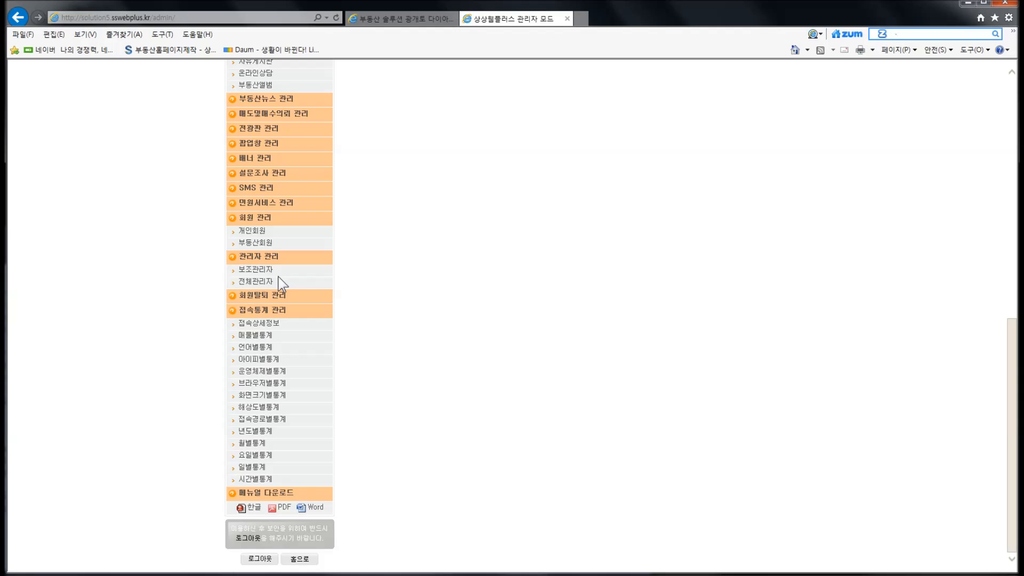
Open the 보조관리자 list and start a new sub-administrator entry with 추가하기.
left_click(267, 271)
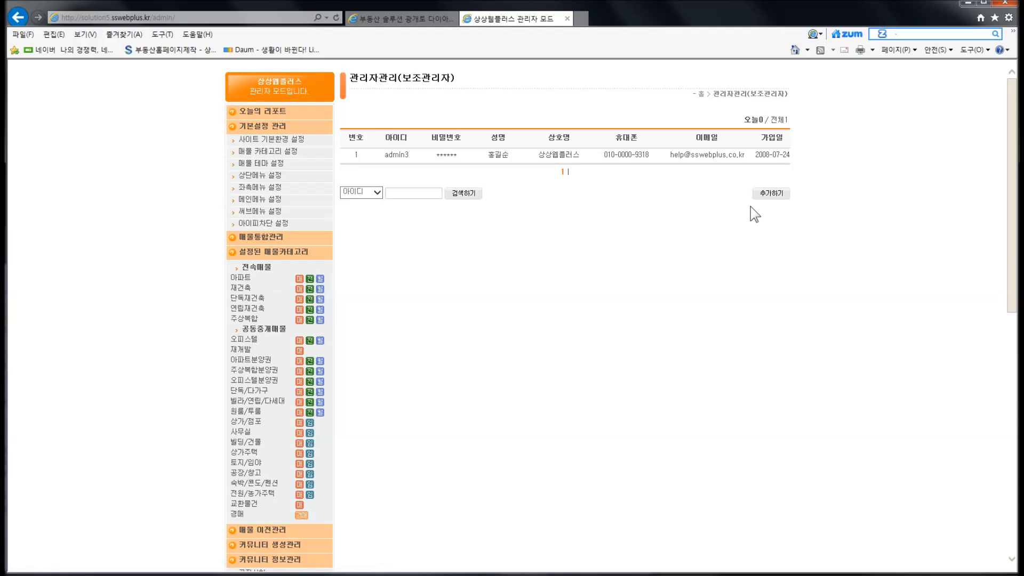
left_click(769, 195)
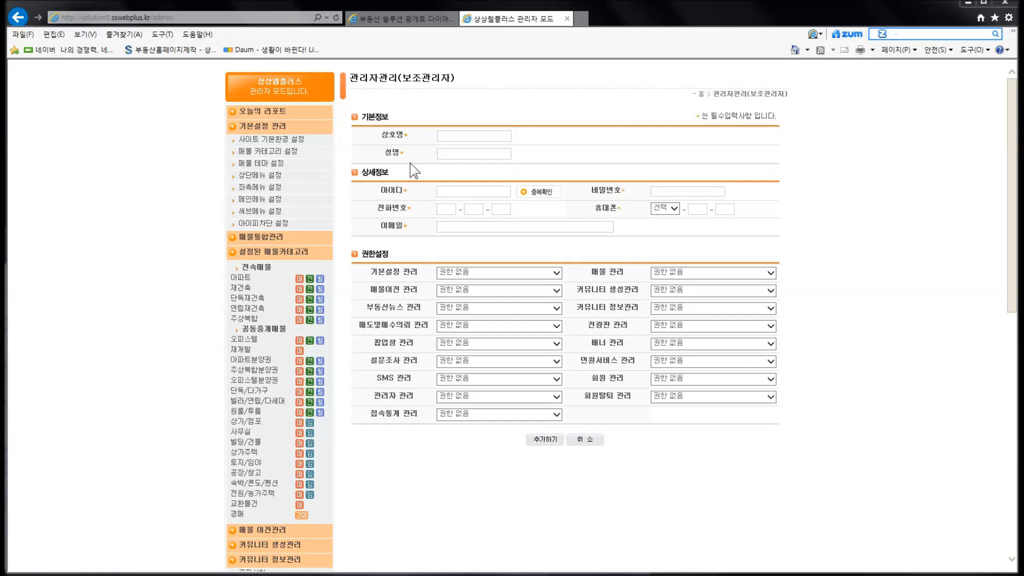
Enter '상호' as the business name and fill in the administrator's name.
left_click(451, 138)
type("ㅅ")
key("BackSpace")
type("상호")
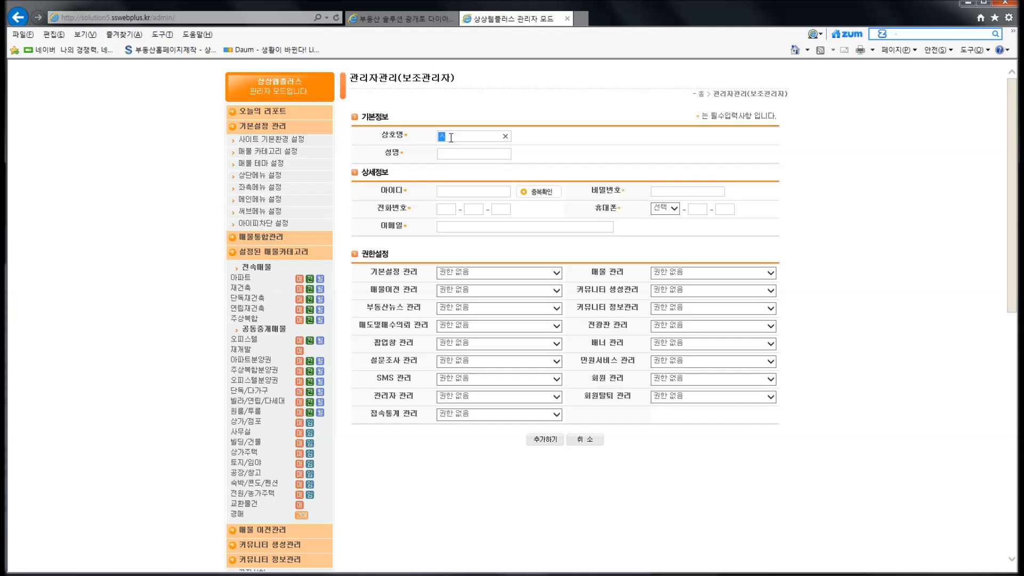
left_click(463, 155)
type("성ㅁㅕㅇ")
Enter the login ID 'test' and confirm it is available with 중복확인.
left_click(465, 191)
type("test")
left_click(533, 193)
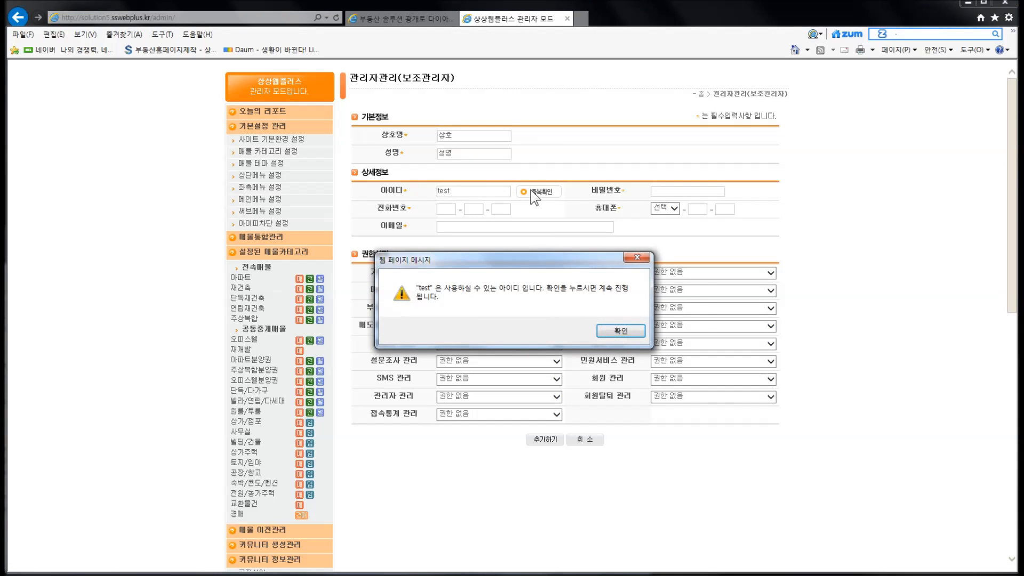
left_click(632, 327)
Enter the password and phone number, pick the 010 mobile prefix, and fill in mobile and e-mail.
type("12341111111111")
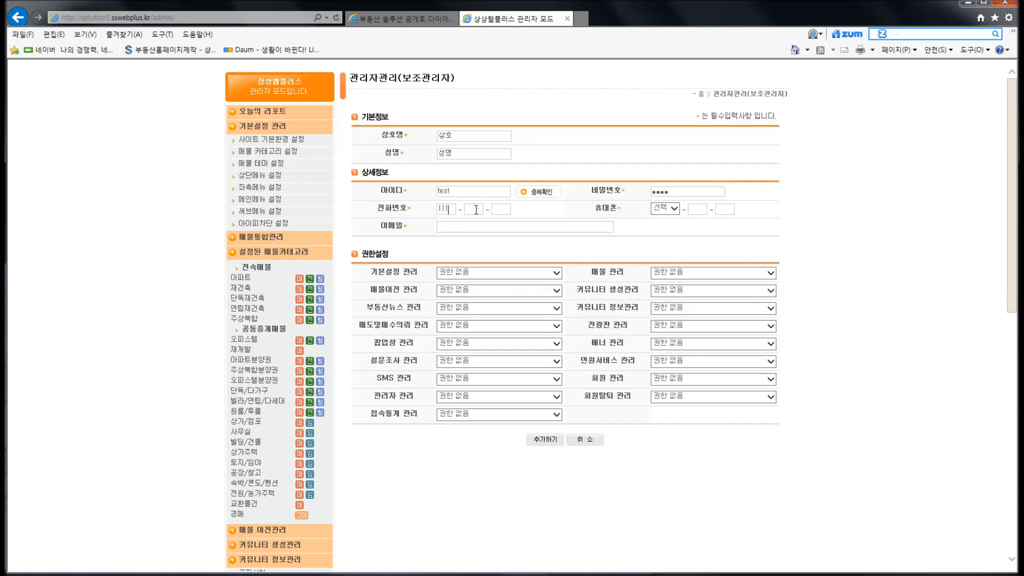
left_click(664, 209)
left_click(661, 222)
key("Tab")
type("11111")
left_click(511, 223)
type("111@211.com")
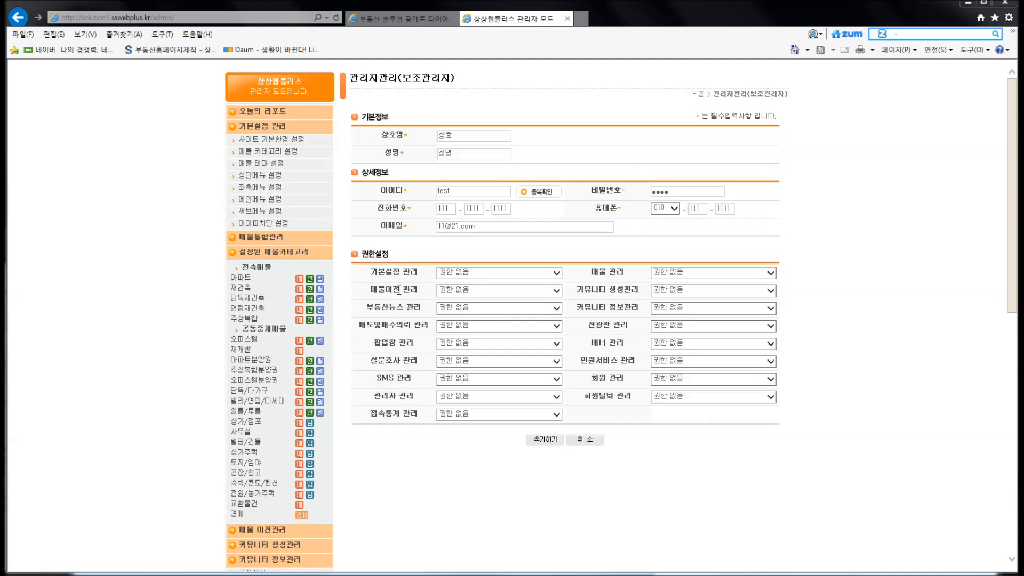
Open the 기본설정 관리 permission choices in the form's 권한설정 section.
scroll(405, 374, "down", 1)
scroll(405, 375, "down", 1)
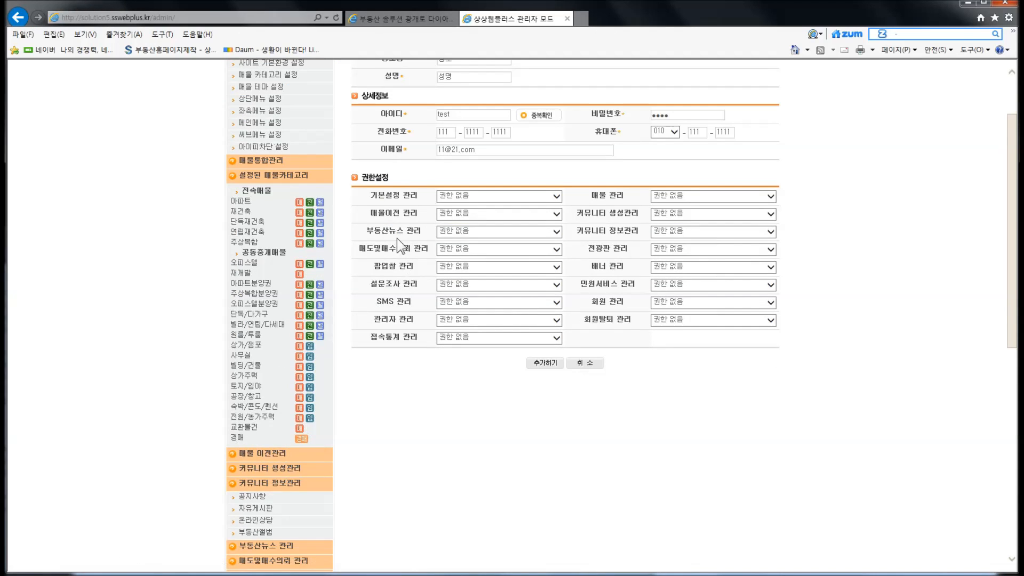
scroll(397, 235, "down", 4)
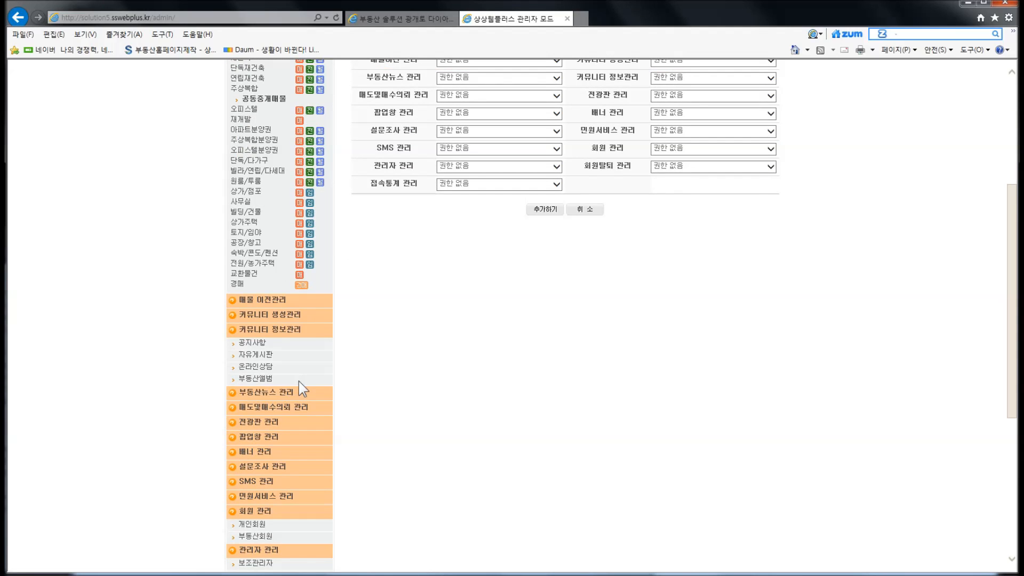
scroll(363, 385, "up", 6)
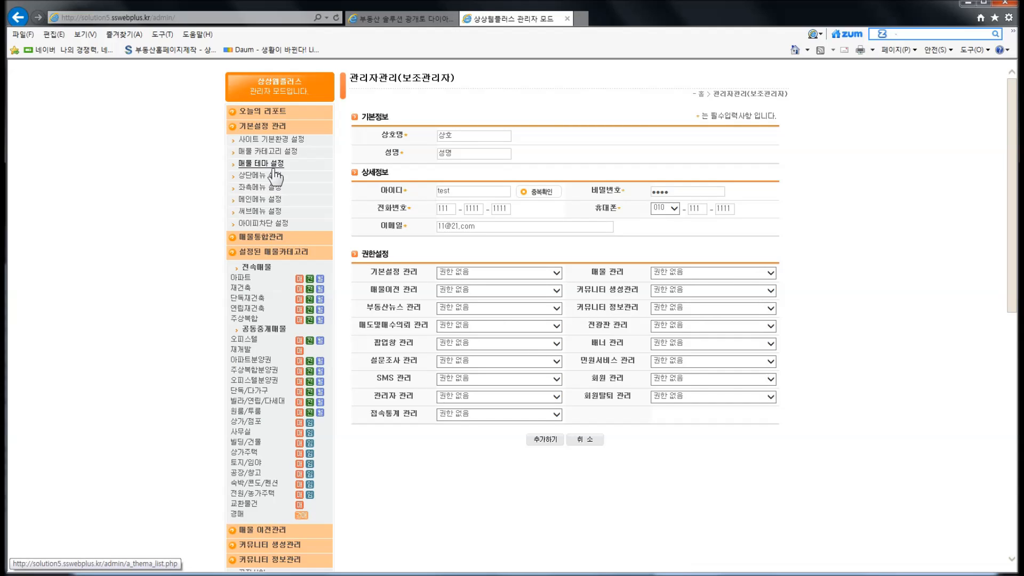
left_click(471, 271)
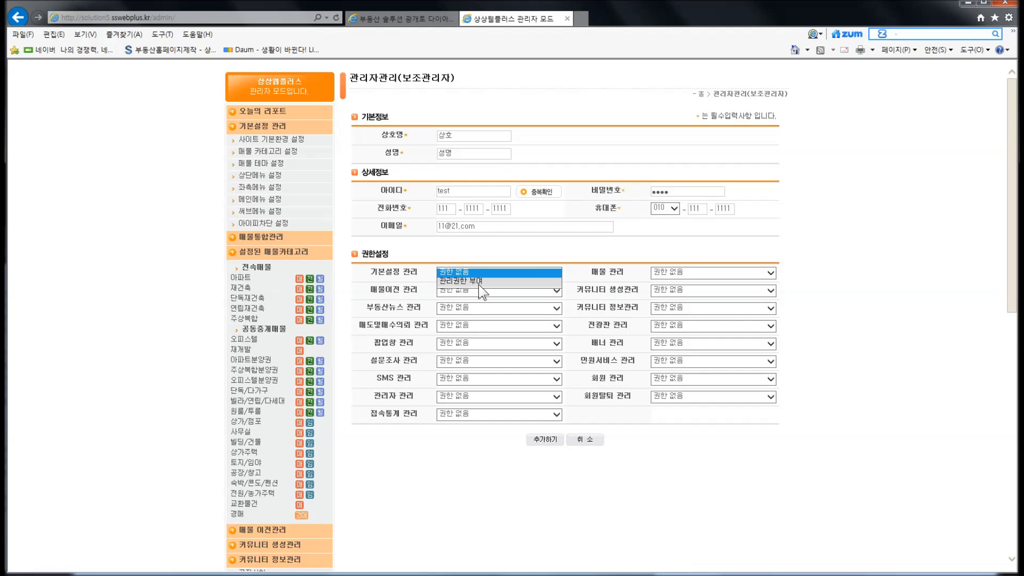
Grant 관리권한 부여 for 기본설정 관리 and save the new account test.
left_click(478, 281)
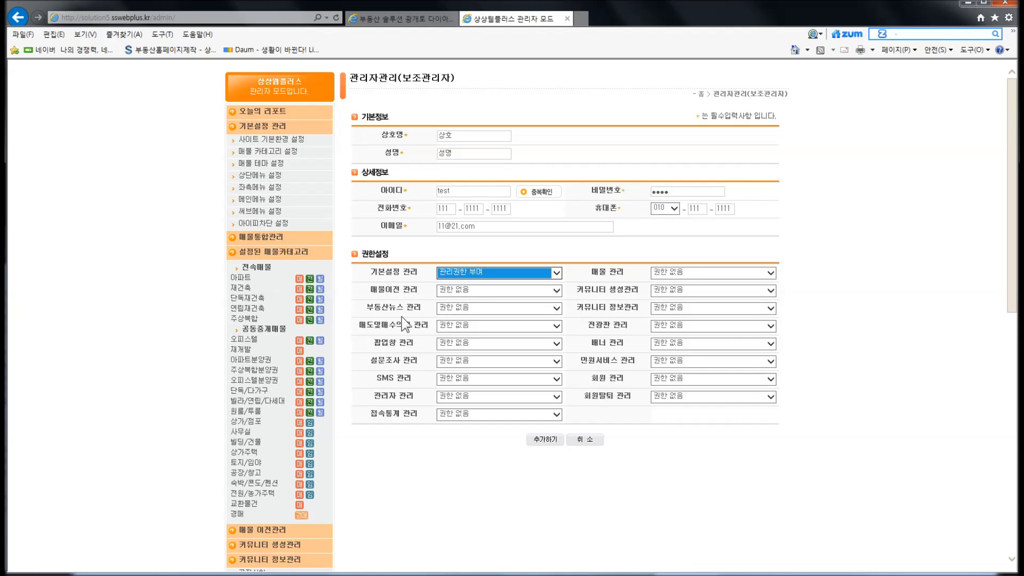
left_click(598, 326)
left_click(550, 260)
left_click(544, 442)
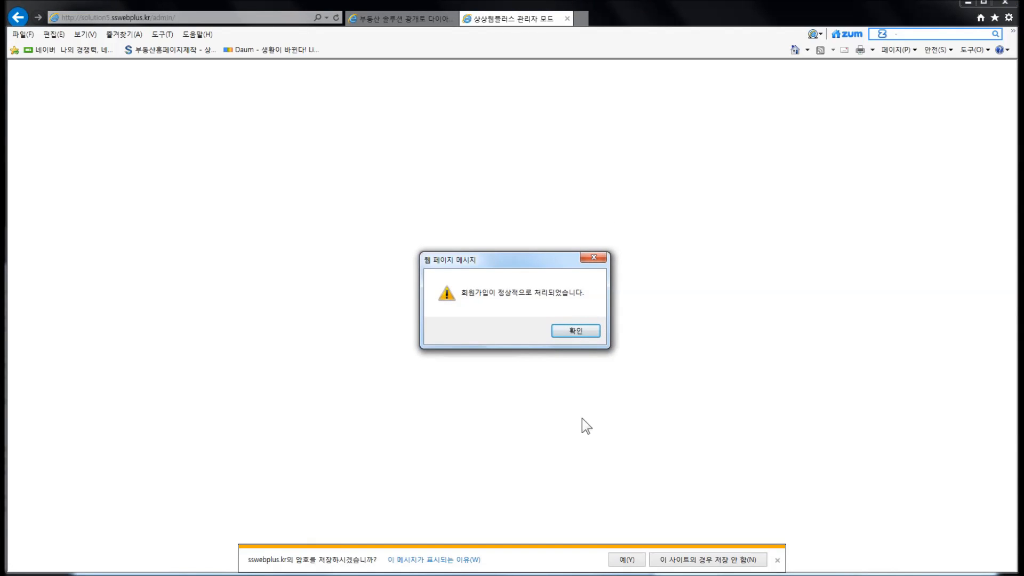
left_click(576, 332)
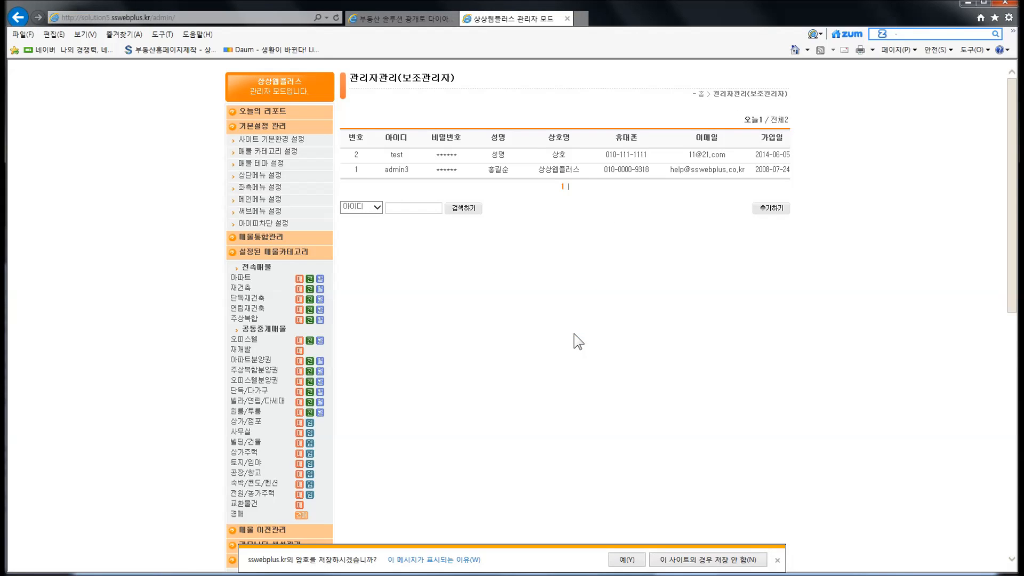
Open the test account's detail page from the list and choose 수정하기.
left_click(533, 159)
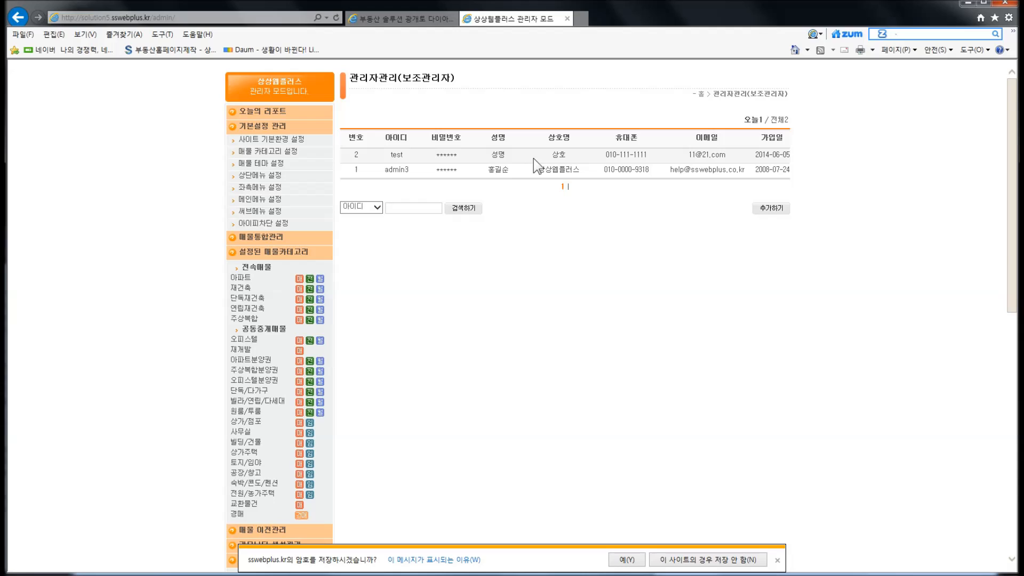
left_click(497, 160)
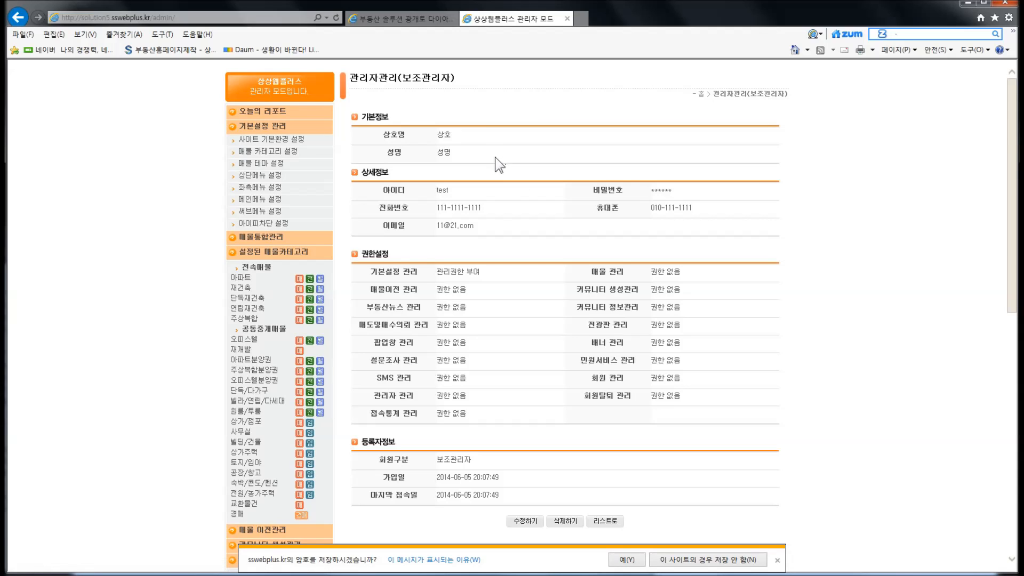
scroll(574, 277, "down", 3)
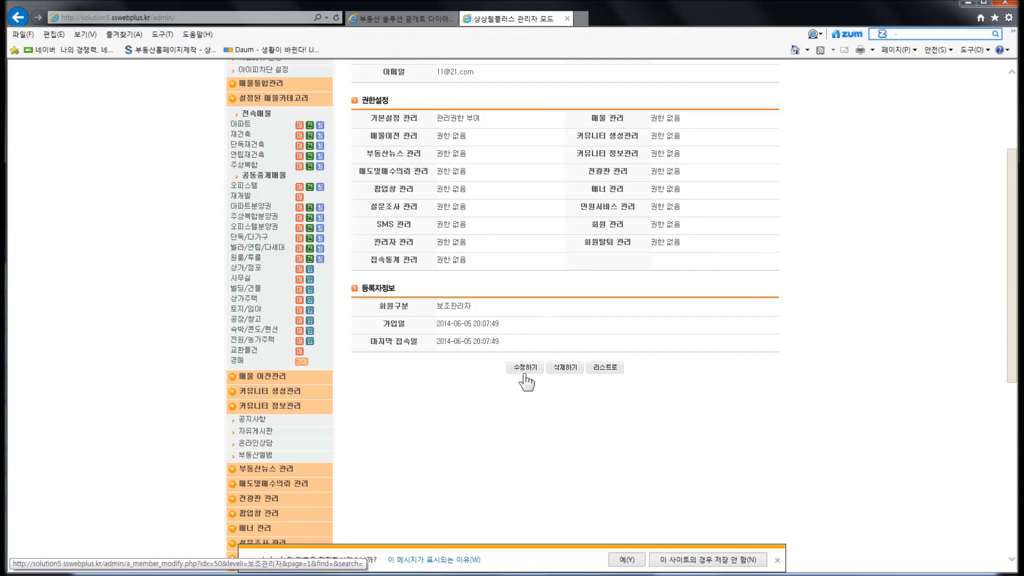
left_click(569, 374)
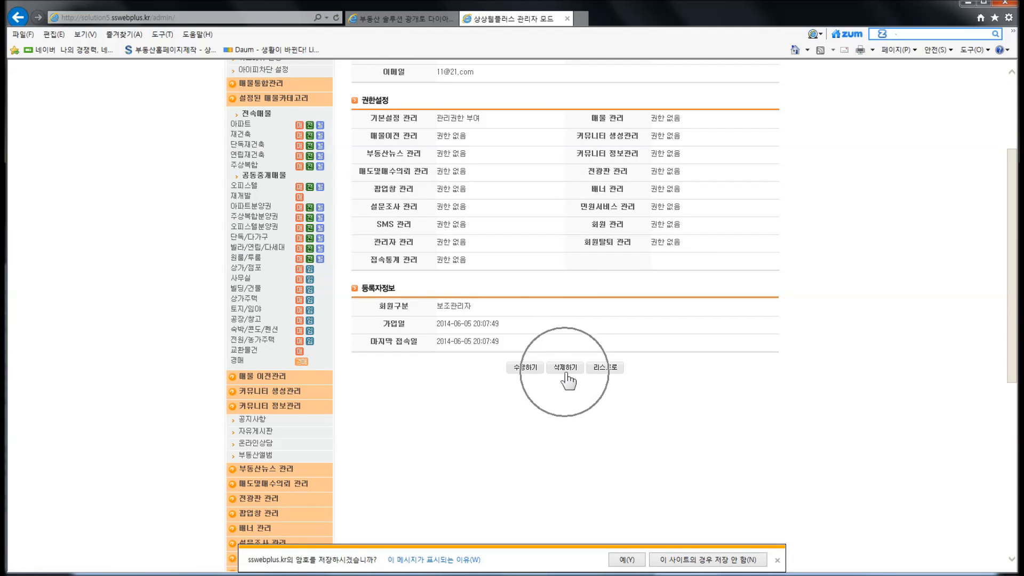
left_click(524, 369)
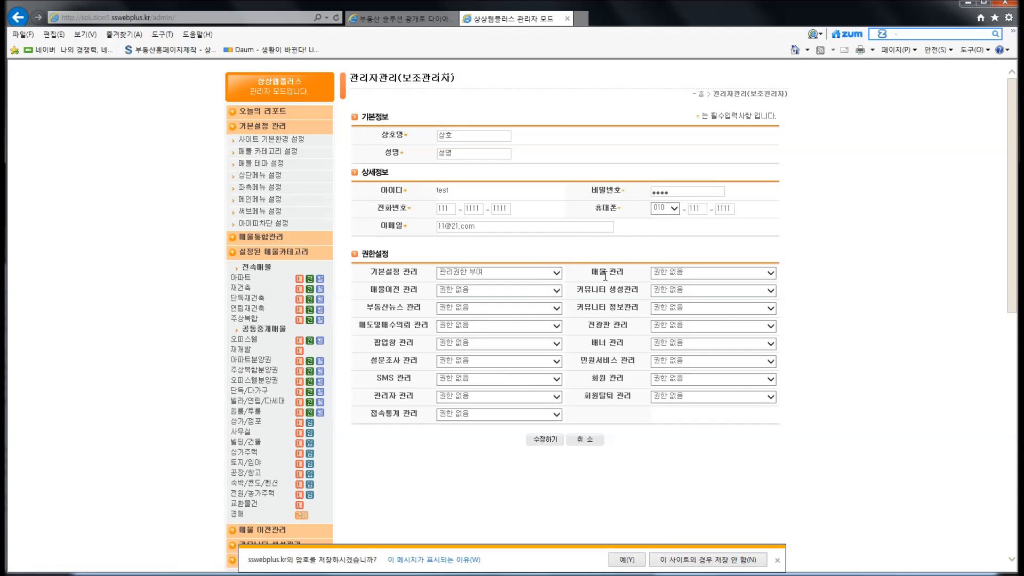
Set 매물 관리 to 모든 매물 관리권한 부여(추천권한있음) and save the change.
left_click(663, 271)
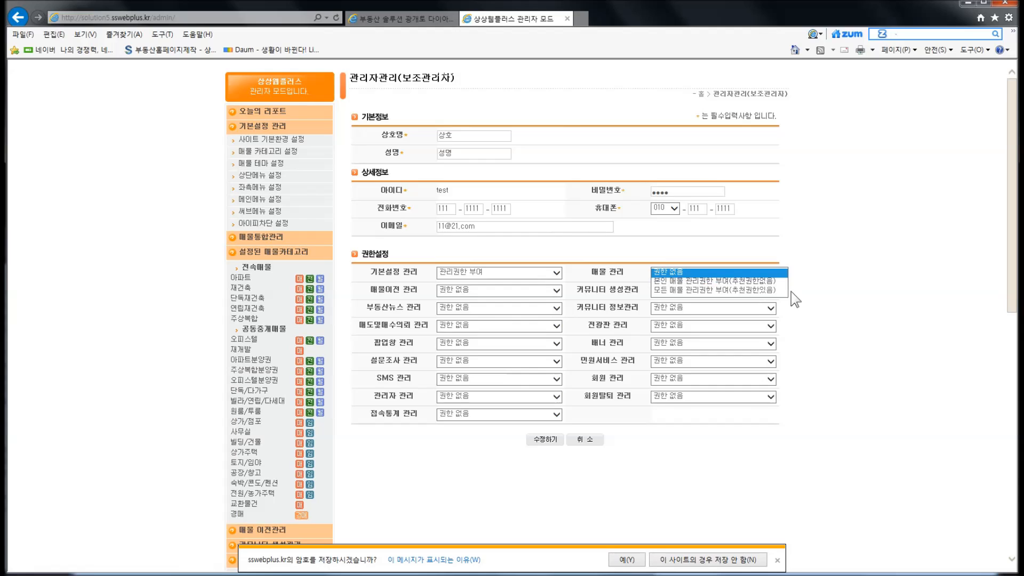
left_click(756, 290)
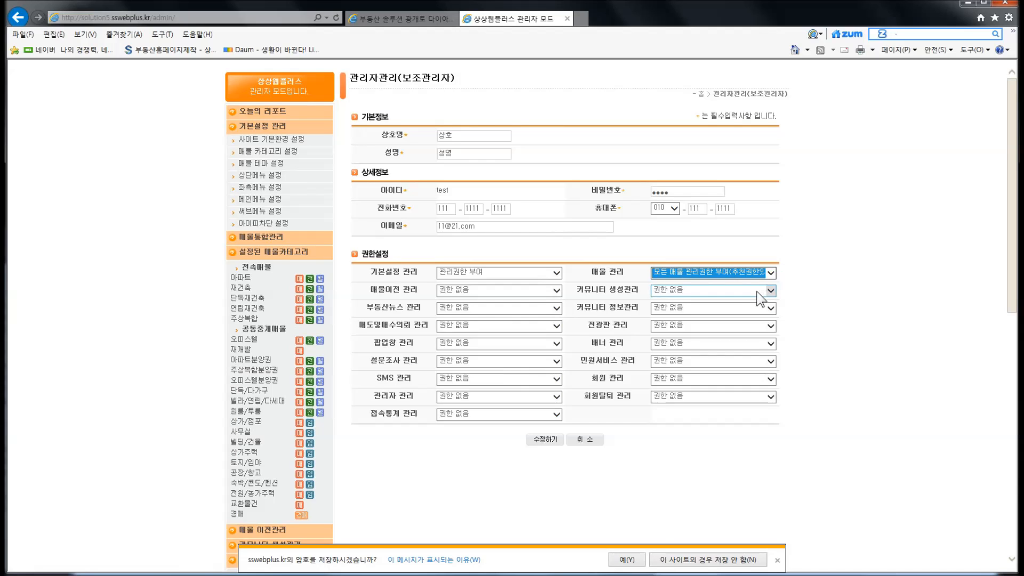
left_click(614, 381)
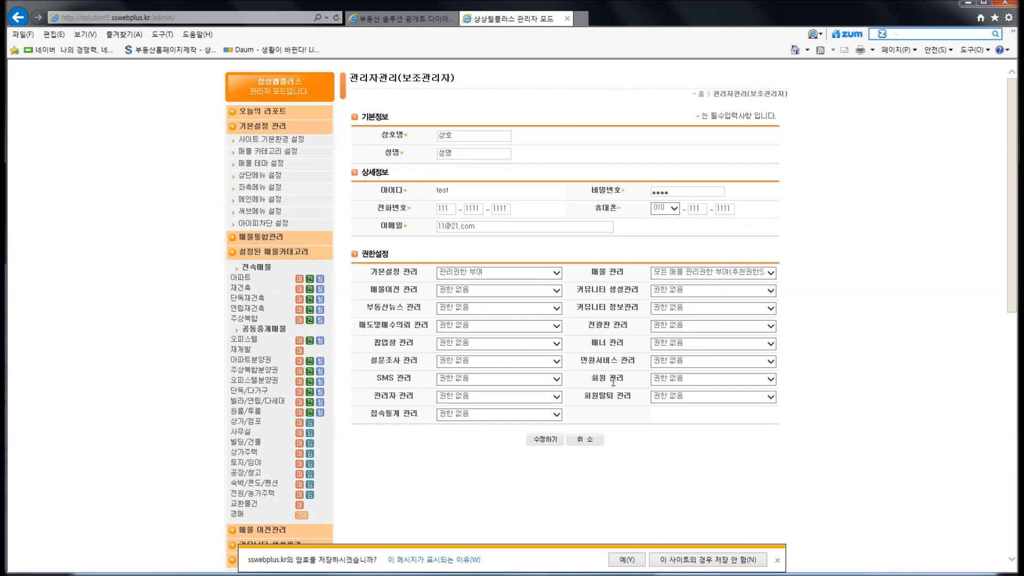
left_click(552, 440)
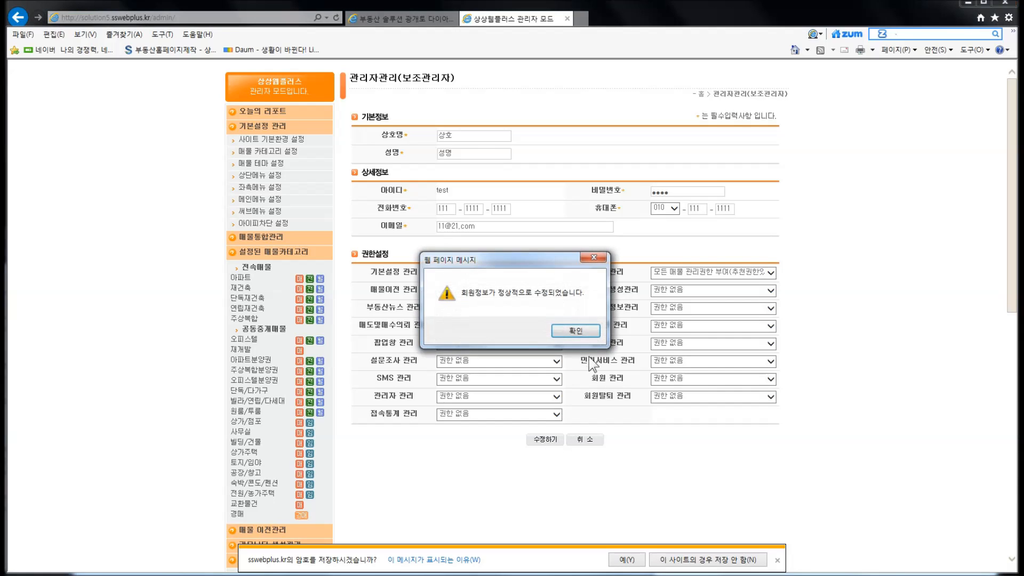
left_click(579, 331)
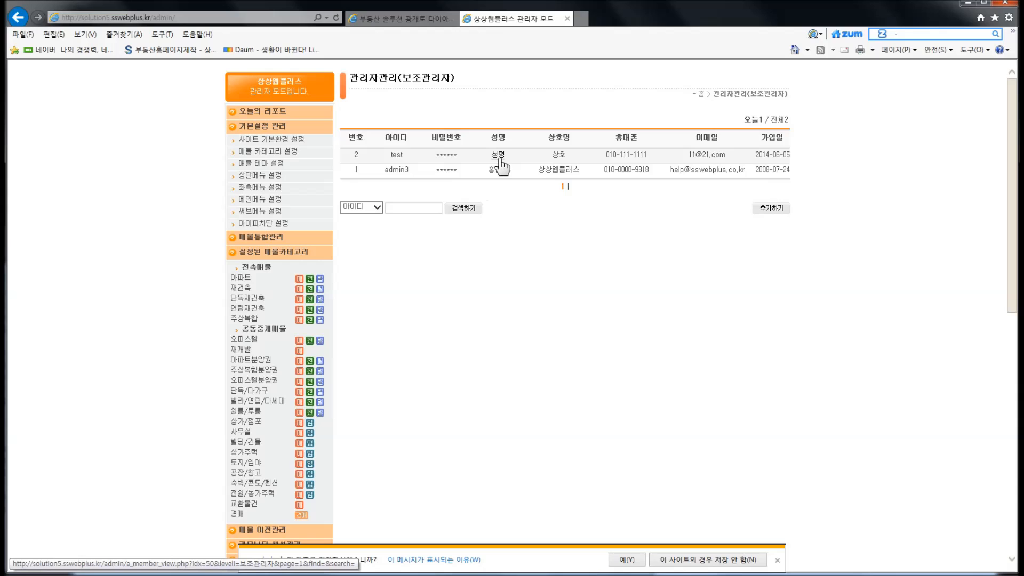
Dismiss the password-save bar and log out via 로그아웃 in the sidebar.
scroll(412, 397, "down", 3)
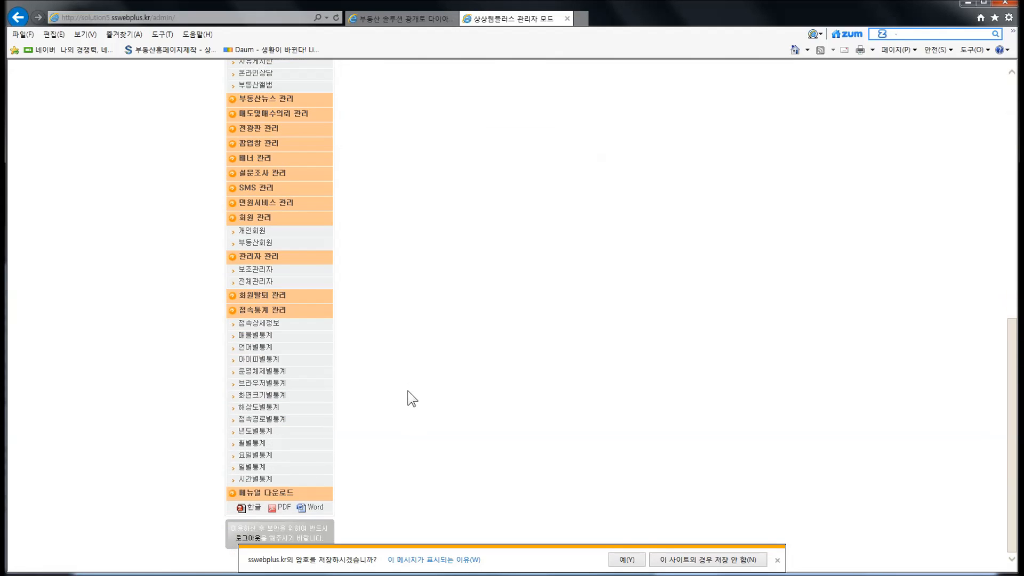
left_click(778, 560)
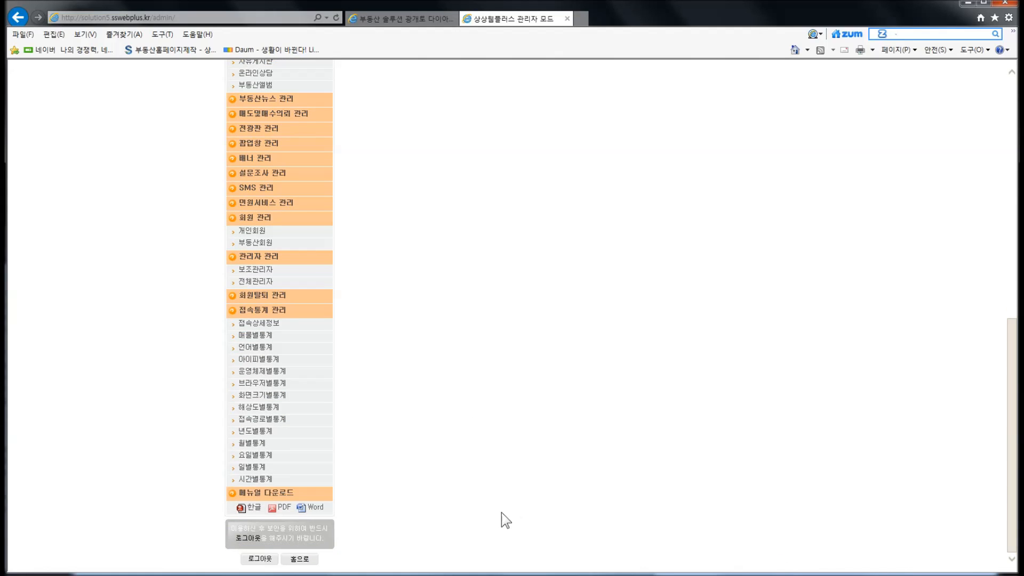
left_click(255, 563)
left_click(533, 336)
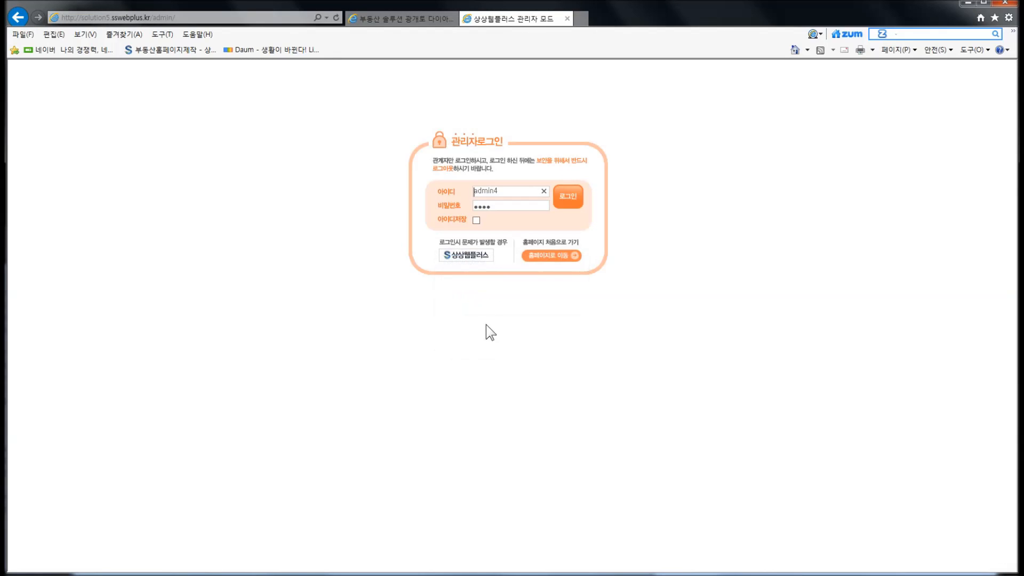
Log in with the new sub-administrator ID and its password.
left_click_drag(497, 196, 462, 193)
type("1est")
left_click(505, 206)
key("BackSpace")
key("BackSpace")
key("BackSpace")
key("BackSpace")
type("1234")
left_click(567, 207)
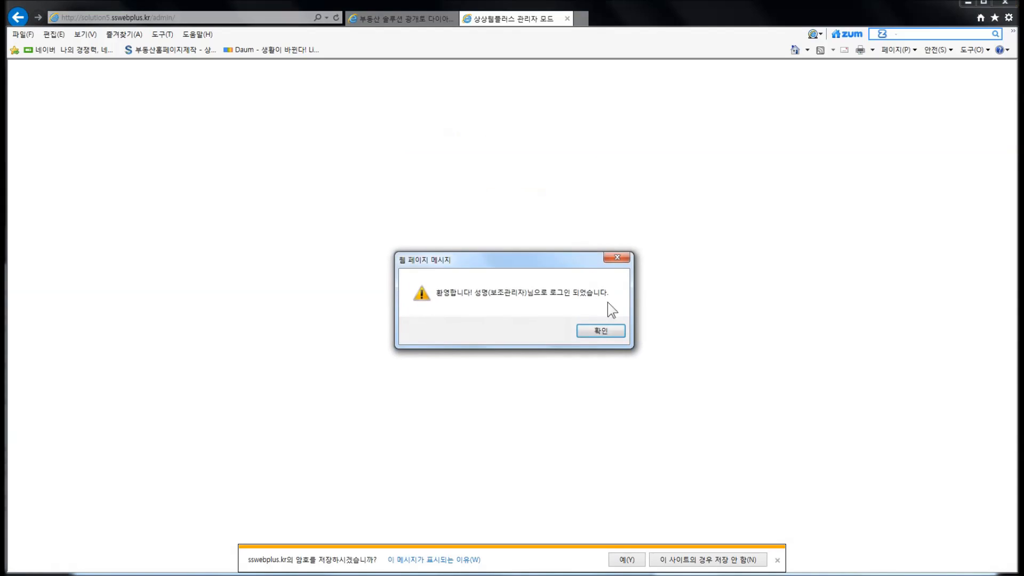
left_click(599, 332)
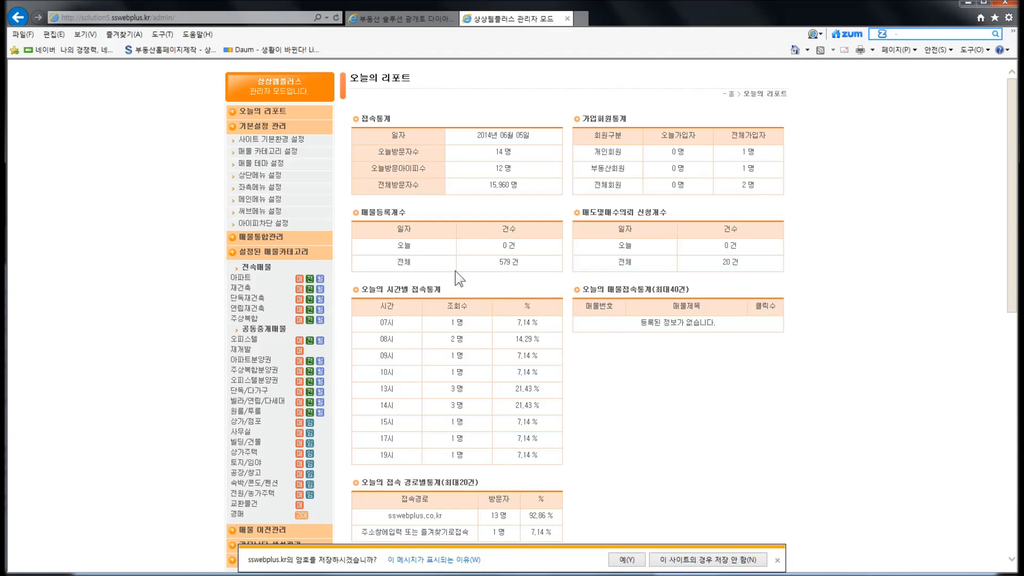
Open the 매물 카테고리, 매물 테마, 상단메뉴 and 좌측메뉴 settings pages.
left_click(275, 152)
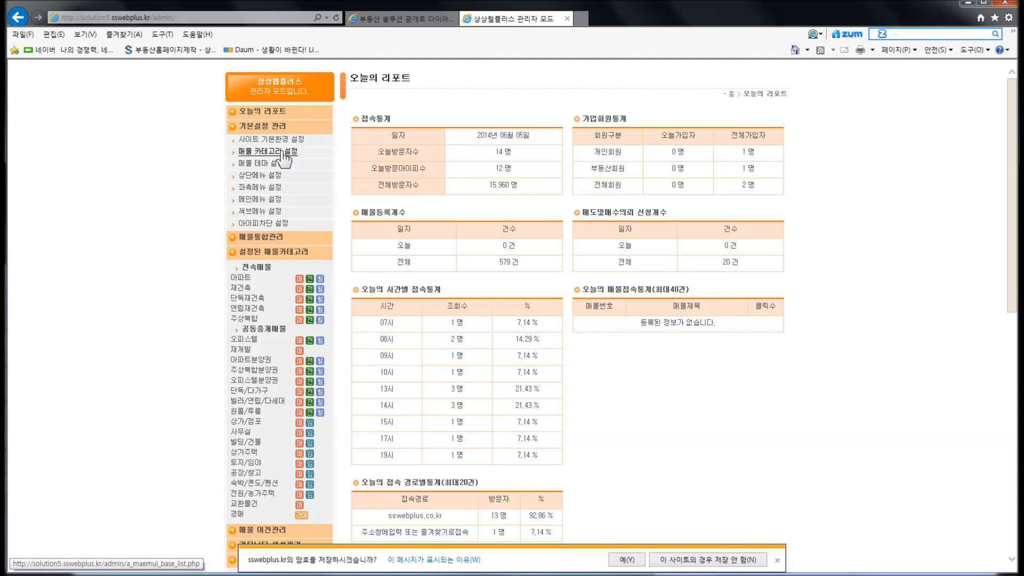
left_click(276, 165)
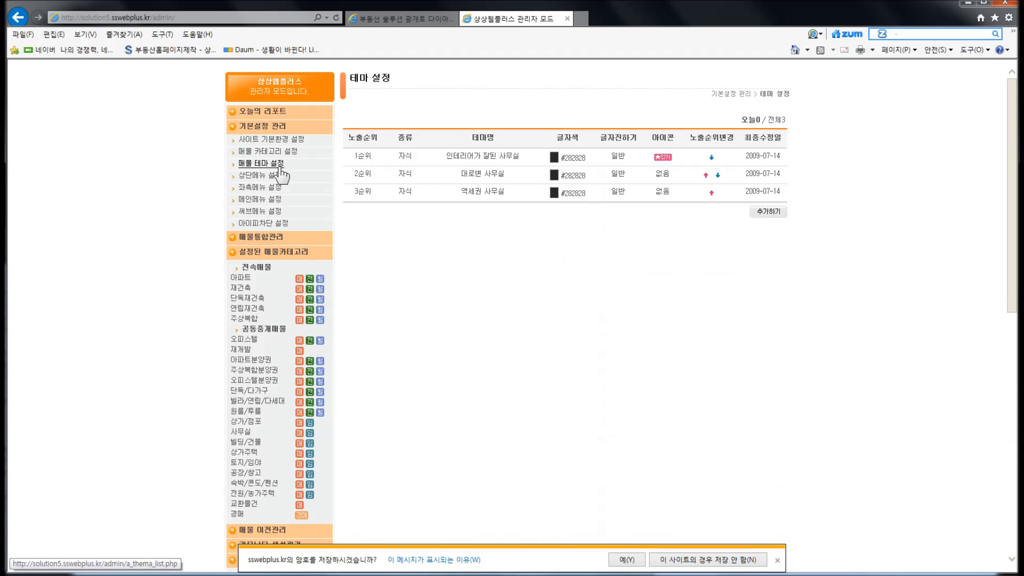
left_click(275, 176)
left_click(277, 190)
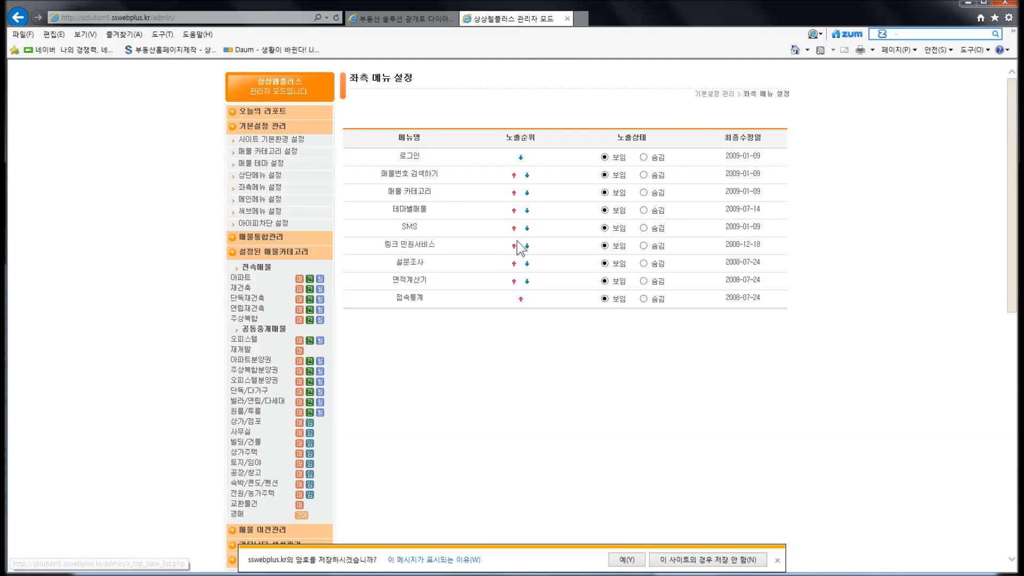
left_click(570, 224)
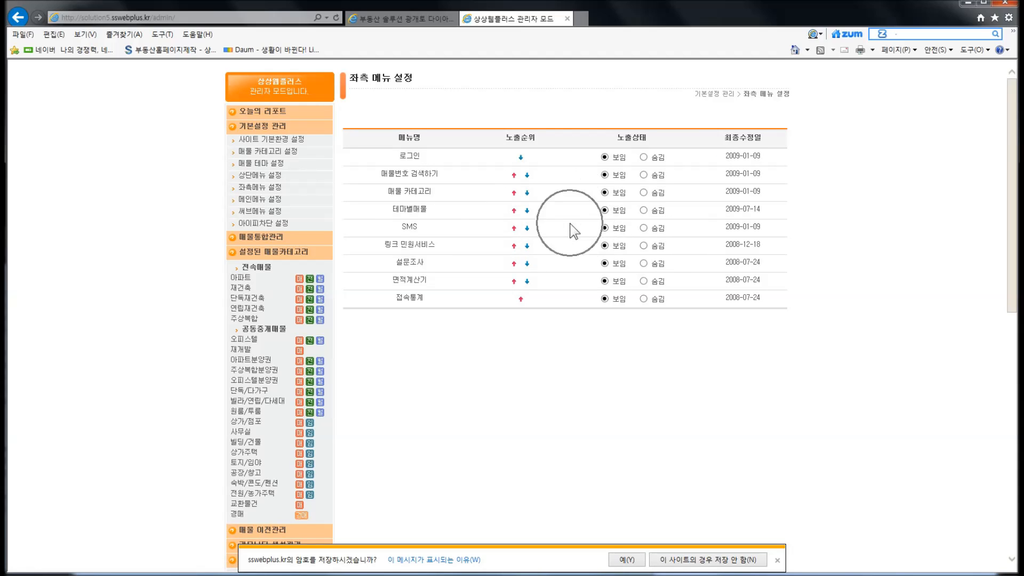
Try opening SMS 관리 and dismiss the access-denied message.
scroll(570, 227, "down", 9)
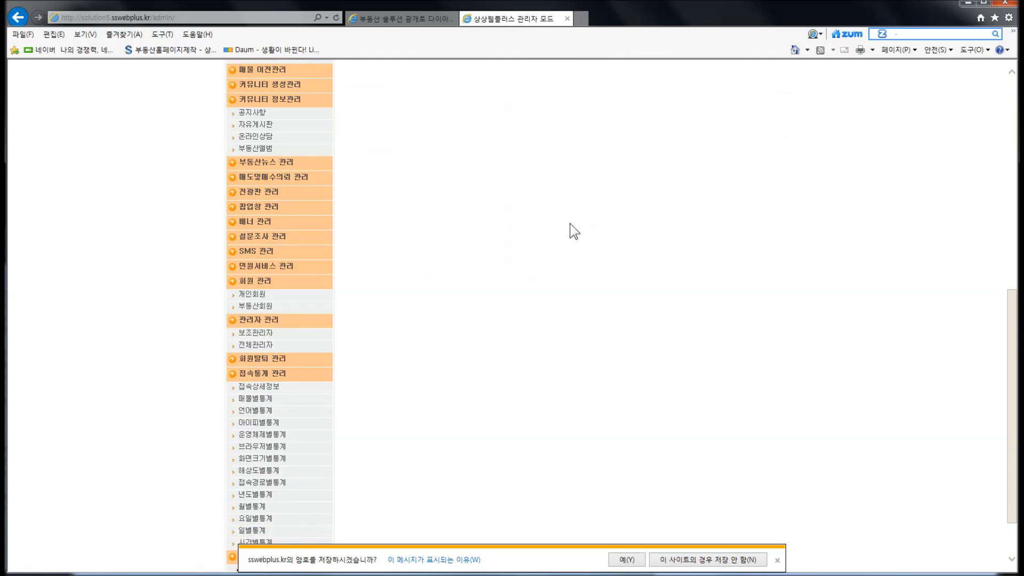
left_click(261, 251)
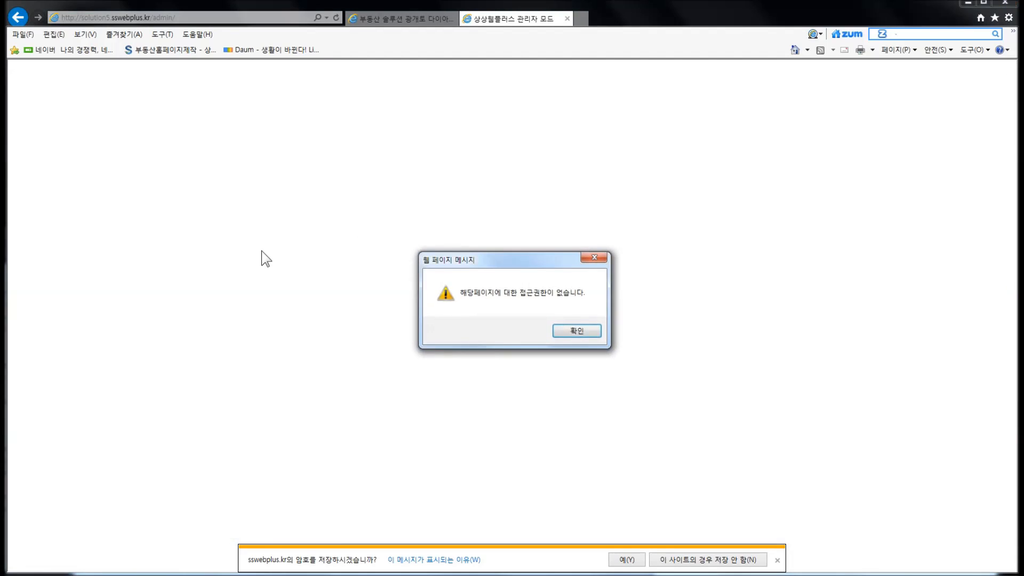
left_click(515, 307)
left_click(558, 330)
scroll(558, 329, "up", 8)
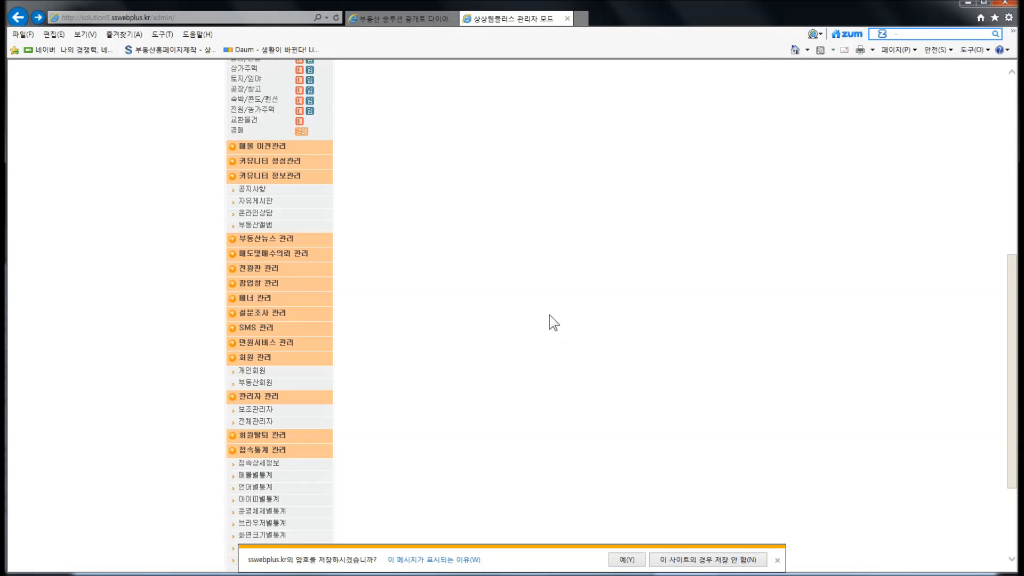